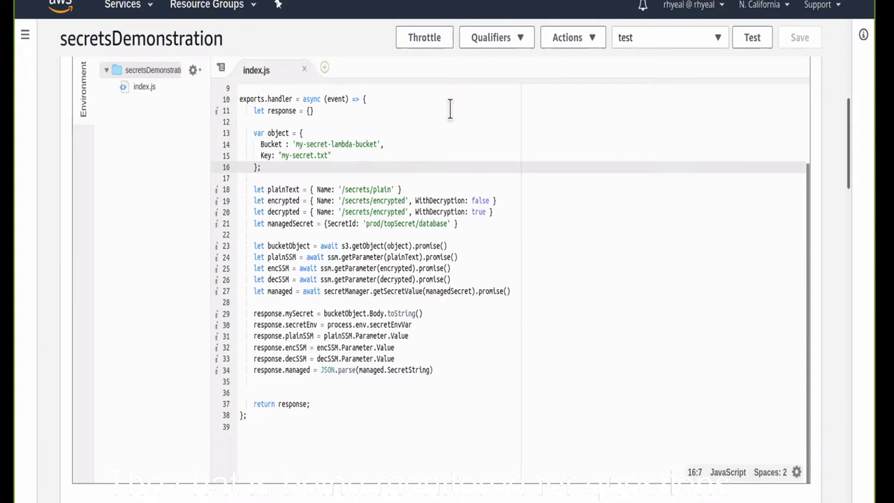
Examine the secret lookup definitions and client setup in the index.js handler code, from the bucket object through the managed secret.
key(Up)
key(Down)
key(Down)
key(Down)
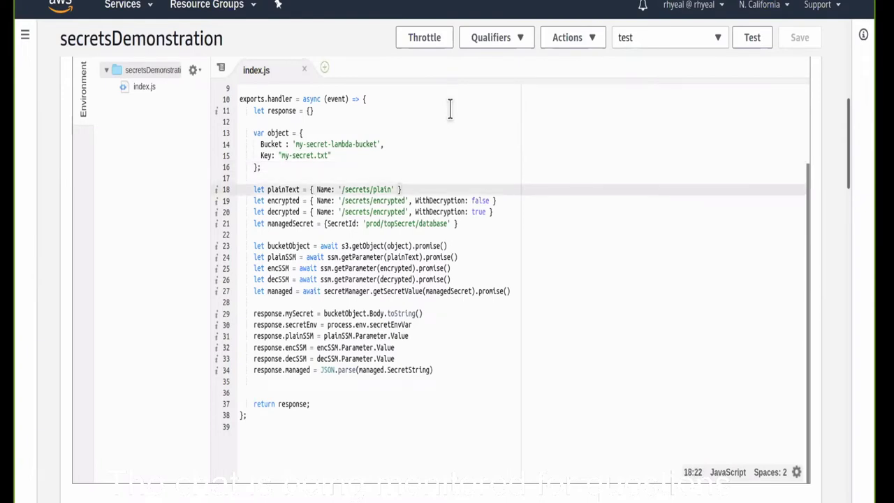
key(Down)
key(Down)
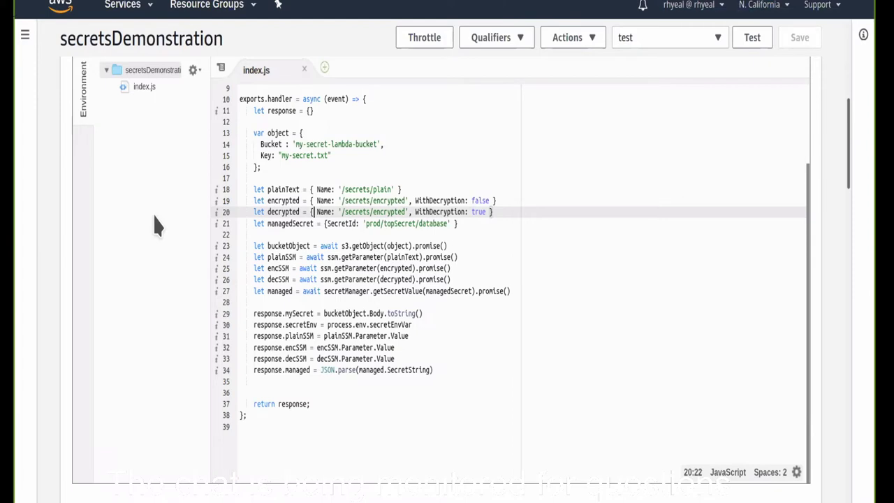
key(Down)
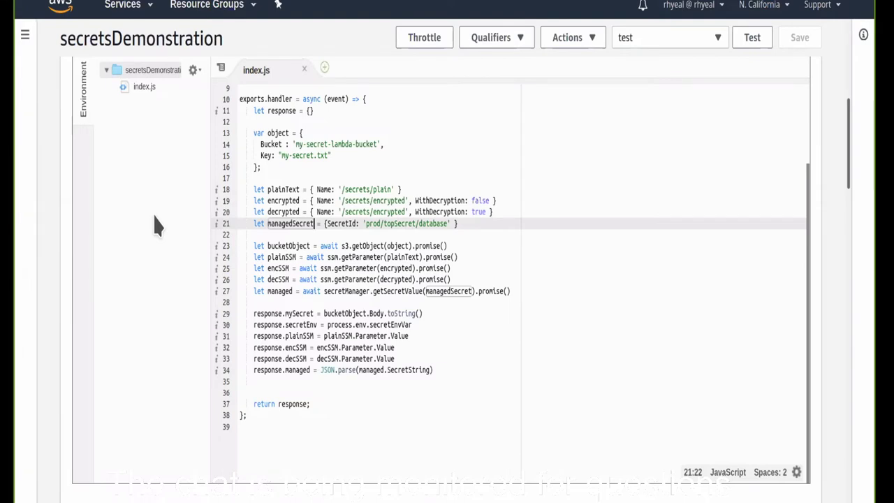
scroll(810, 256, up, 1)
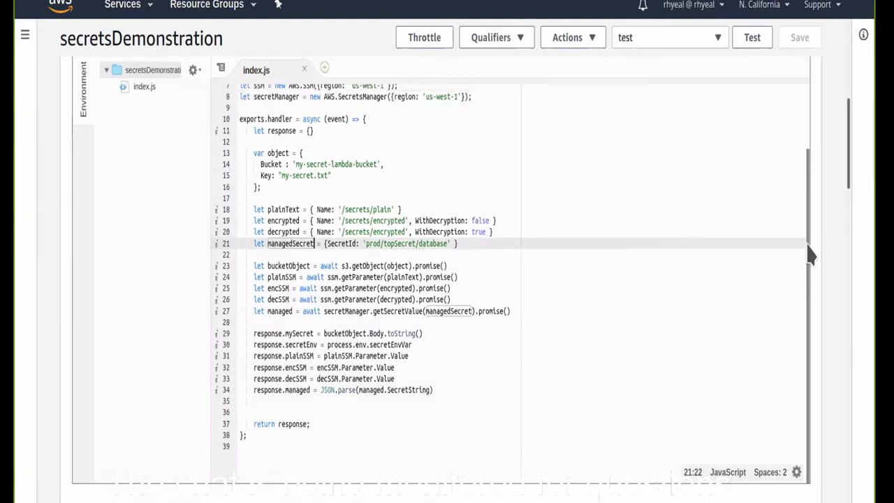
drag(810, 256, 811, 236)
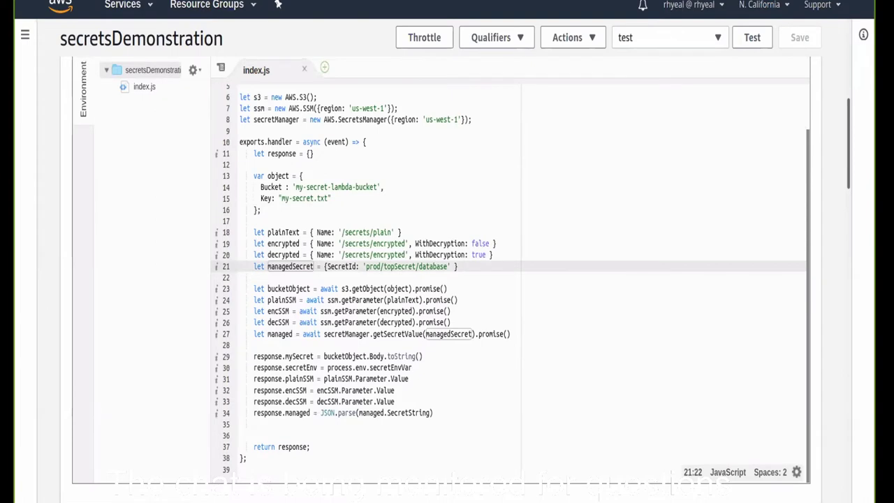
Switch to the Parameter Store page and inspect the stored value of the /secrets/plain parameter.
key(ctrl+Tab)
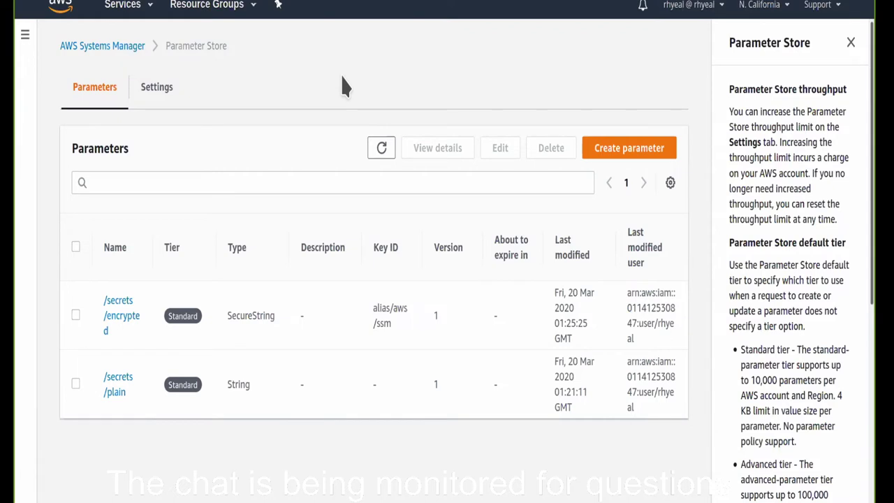
click(121, 392)
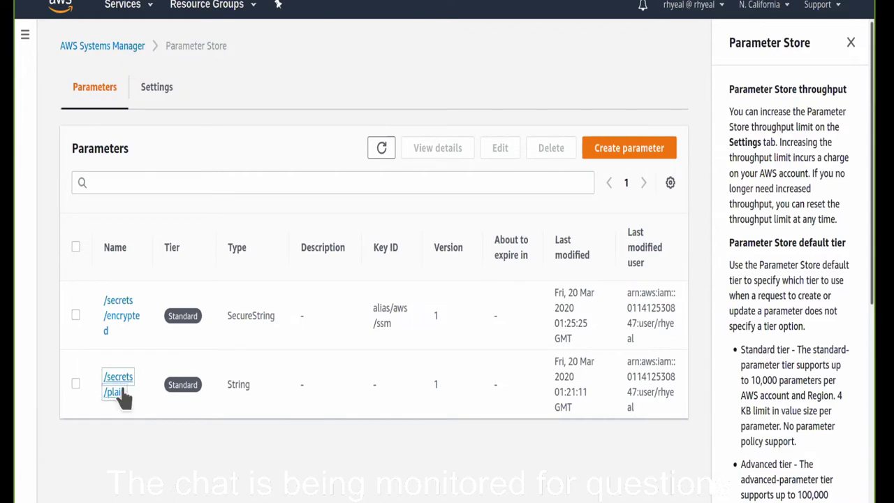
drag(150, 404, 72, 403)
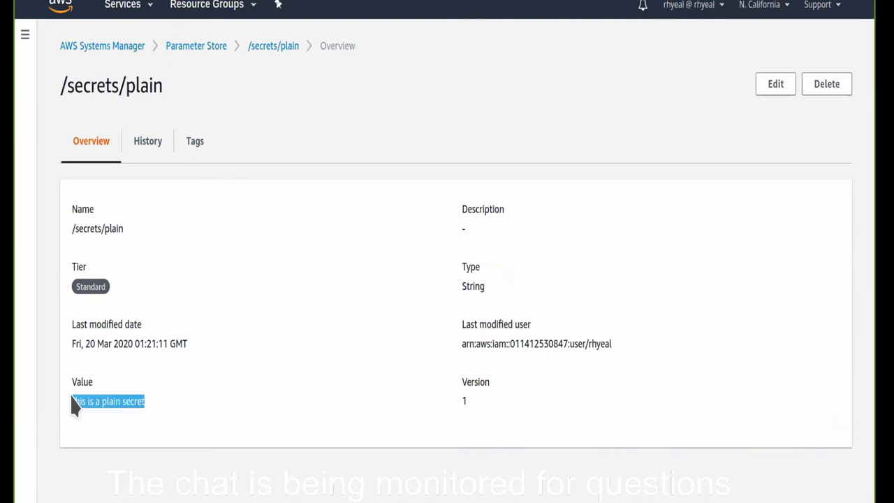
click(246, 377)
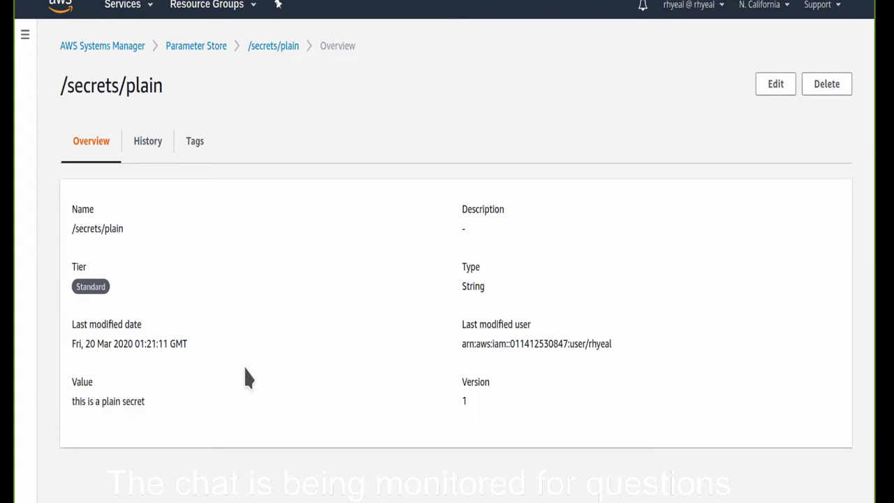
Return to the parameter list and inspect the masked value in the overview of /secrets/encrypted.
click(209, 50)
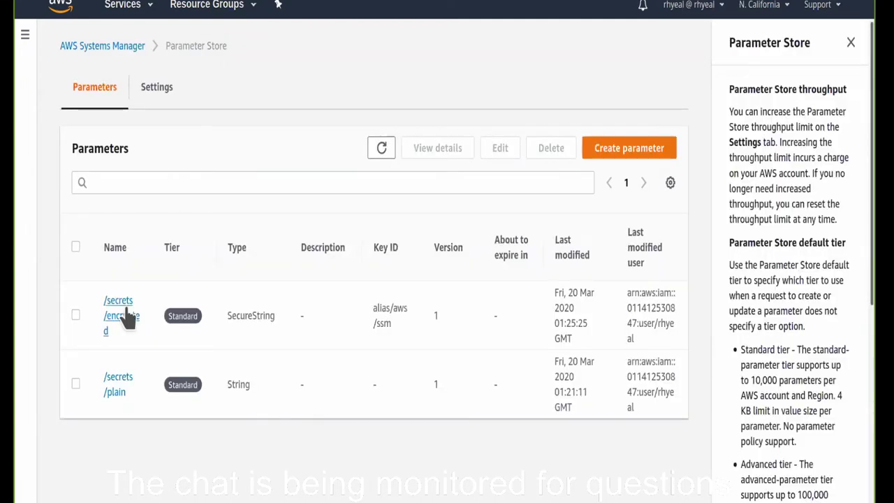
click(128, 318)
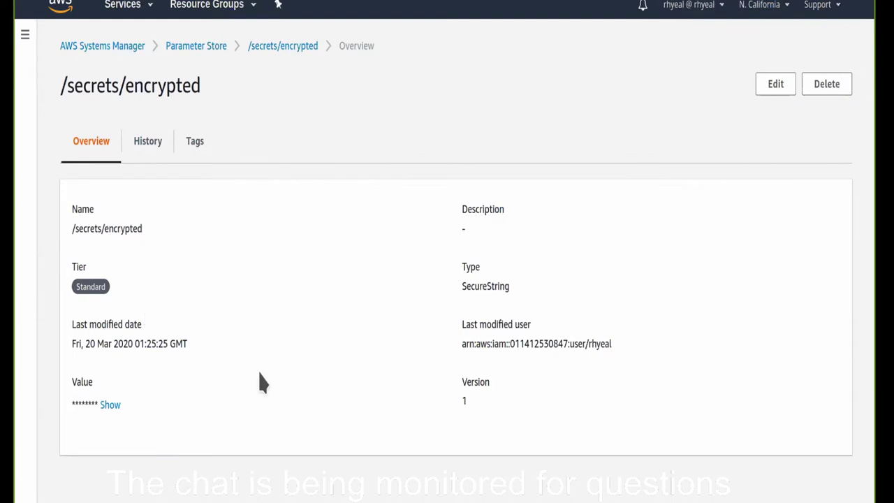
drag(72, 405, 182, 415)
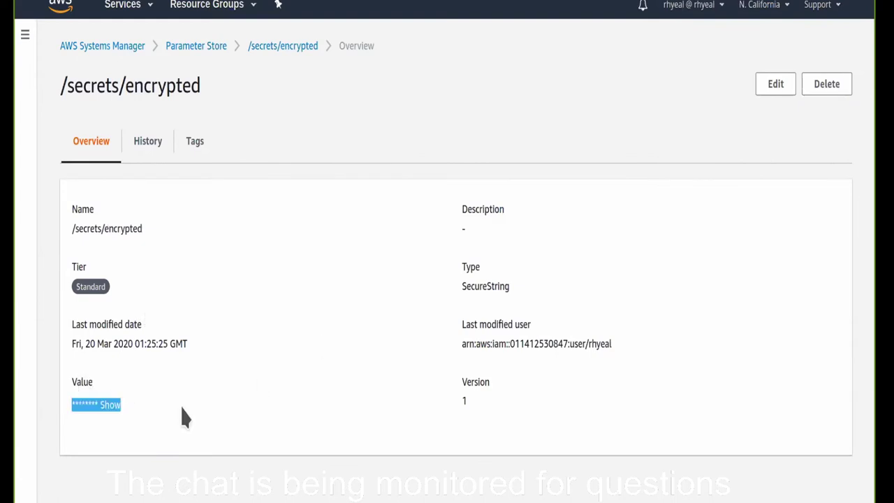
click(130, 430)
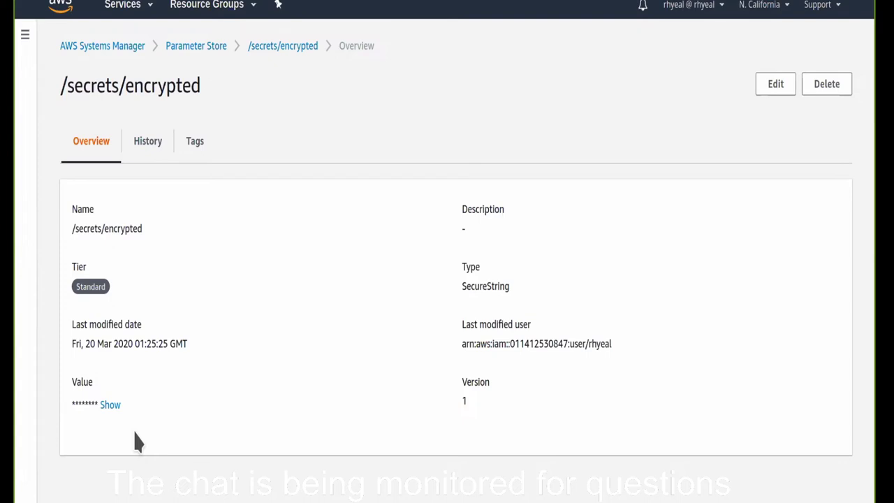
Examine the version history of /secrets/encrypted, including the masked value and the last modified user.
click(143, 150)
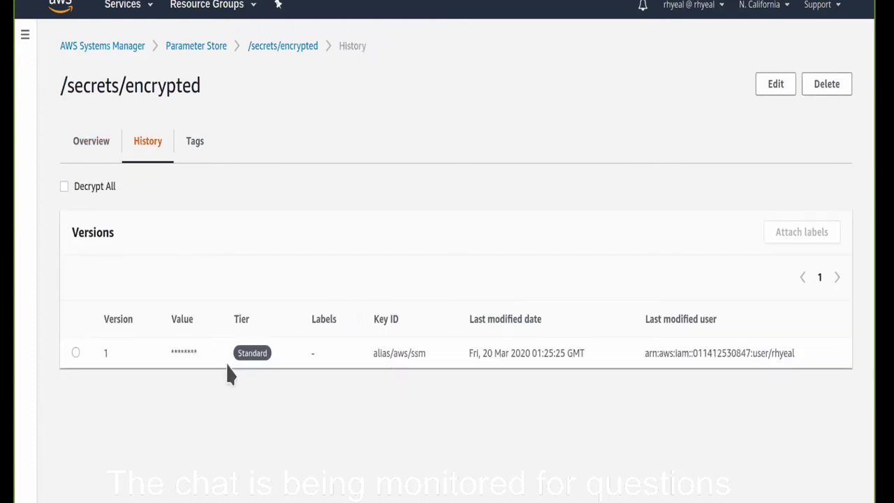
double_click(179, 352)
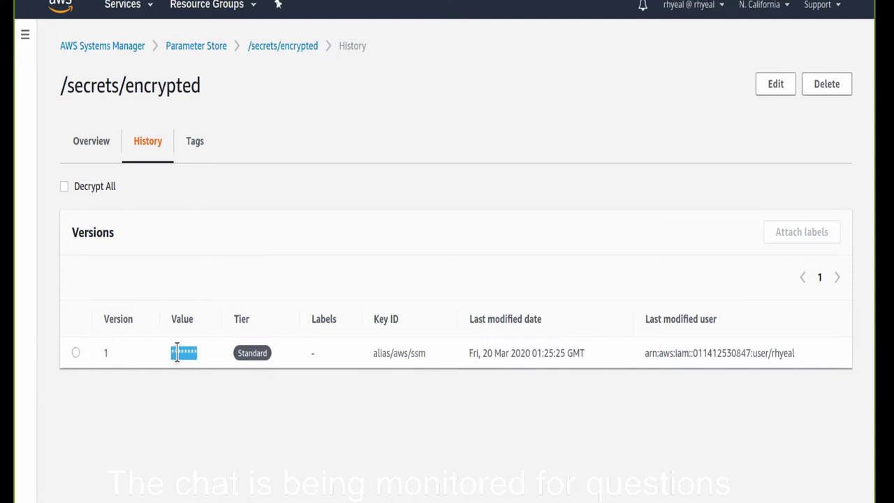
click(180, 353)
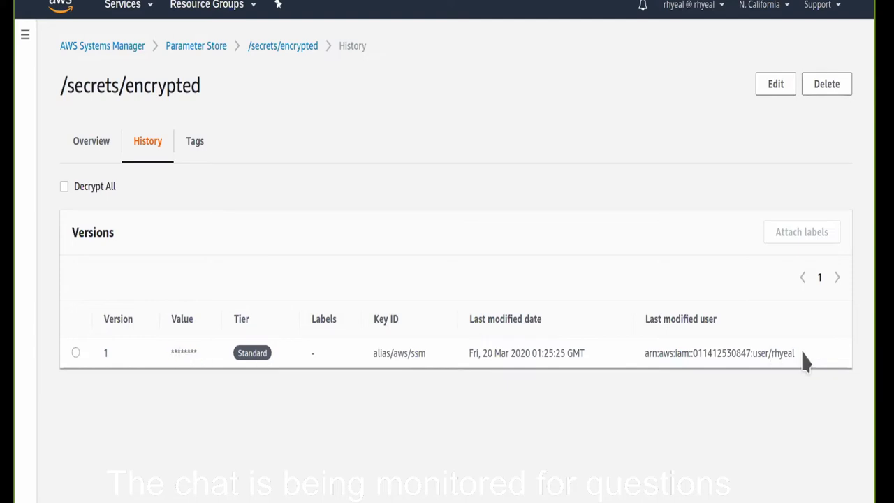
drag(803, 353, 626, 366)
click(634, 408)
Return to the overview of /secrets/encrypted, reveal its decrypted value and hide it again.
click(99, 143)
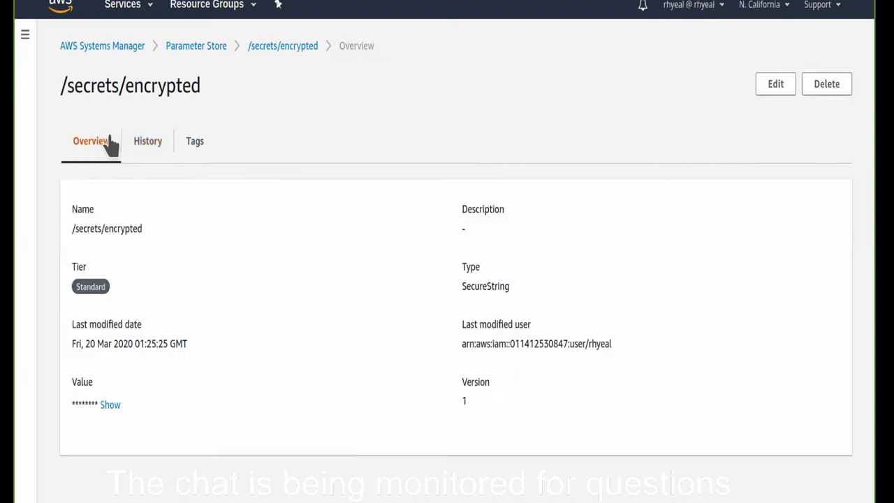
click(112, 405)
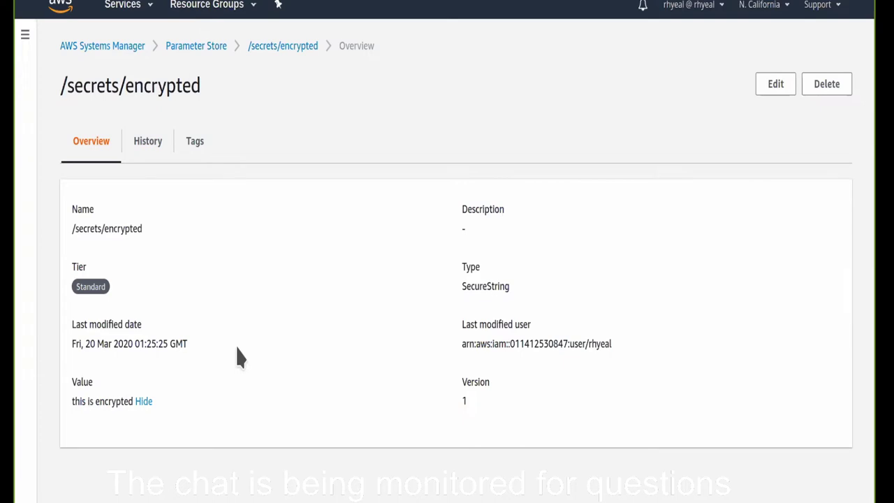
click(145, 402)
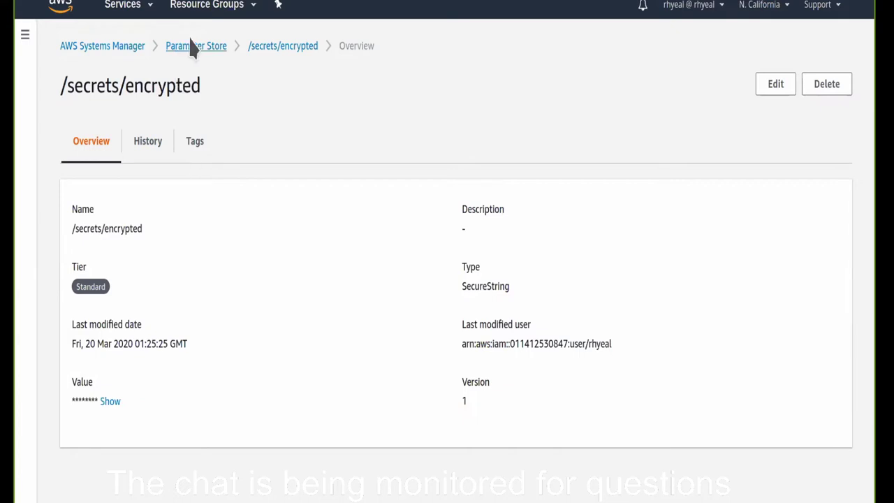
Check the version history of the /secrets/plain parameter and return to its overview.
click(196, 48)
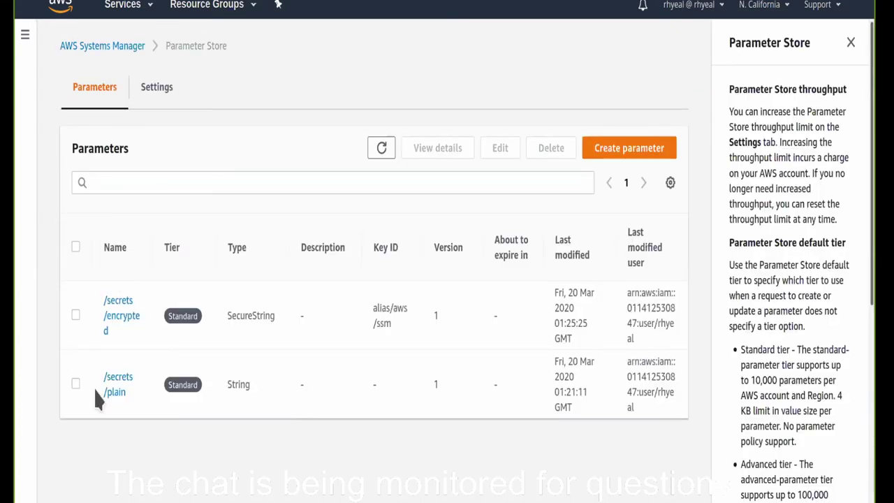
click(115, 395)
click(148, 143)
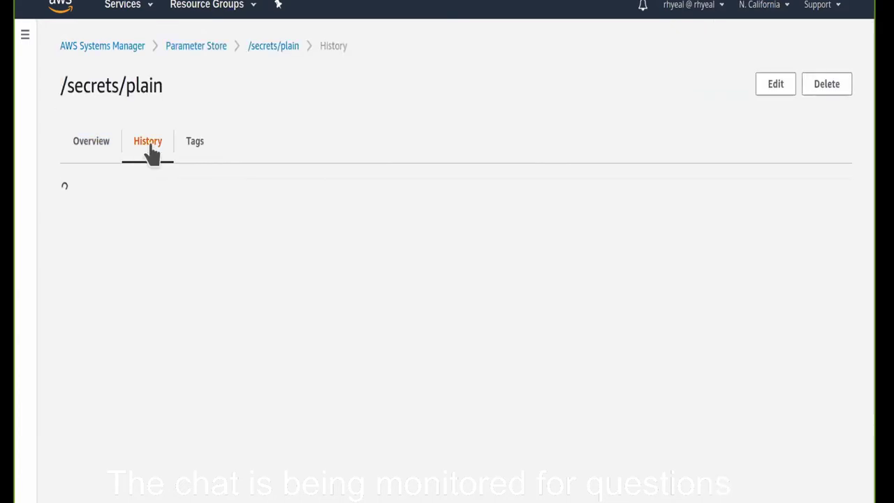
drag(200, 322, 269, 337)
click(349, 454)
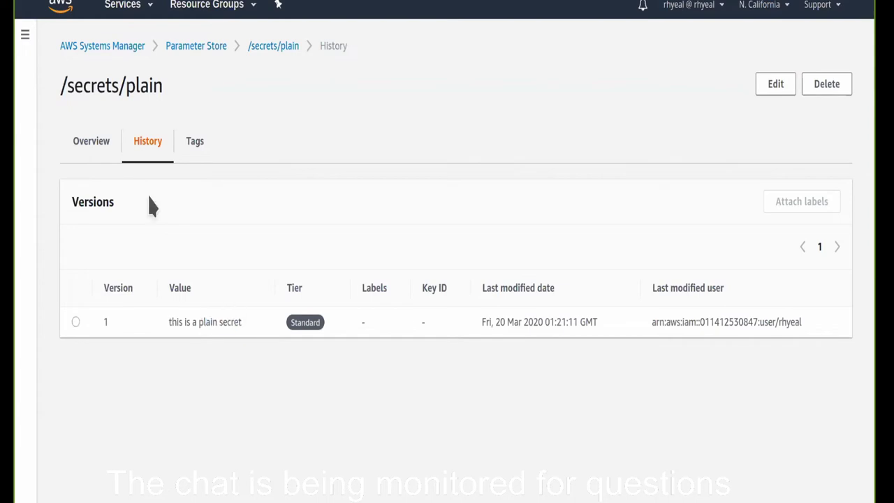
click(93, 147)
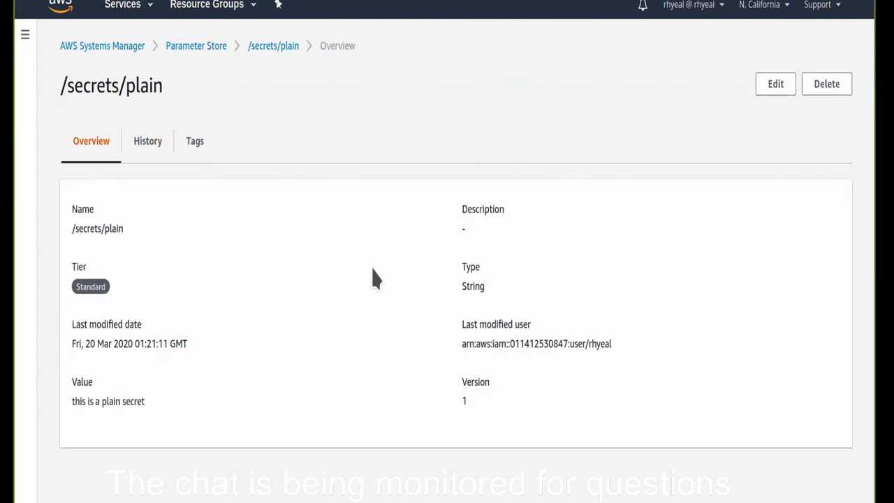
Edit the /secrets/plain parameter, append "!!" to its value and save the changes.
click(774, 86)
scroll(240, 361, down, 1)
click(240, 365)
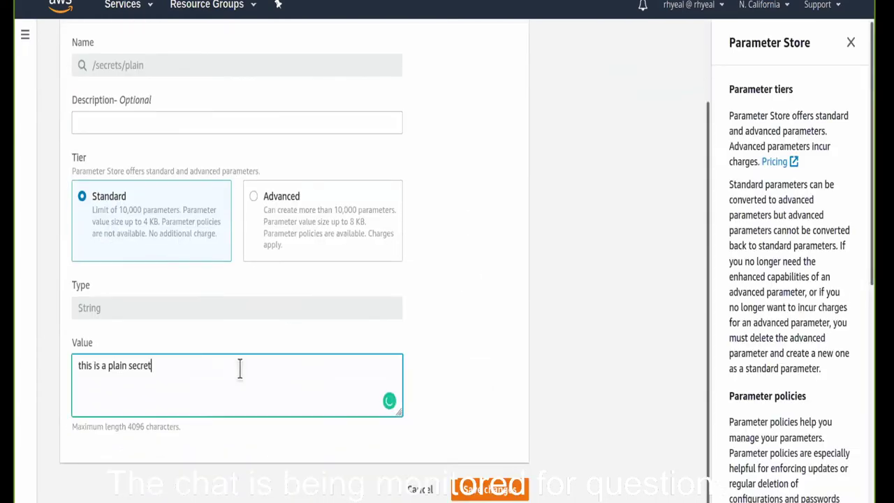
text(!!)
click(493, 489)
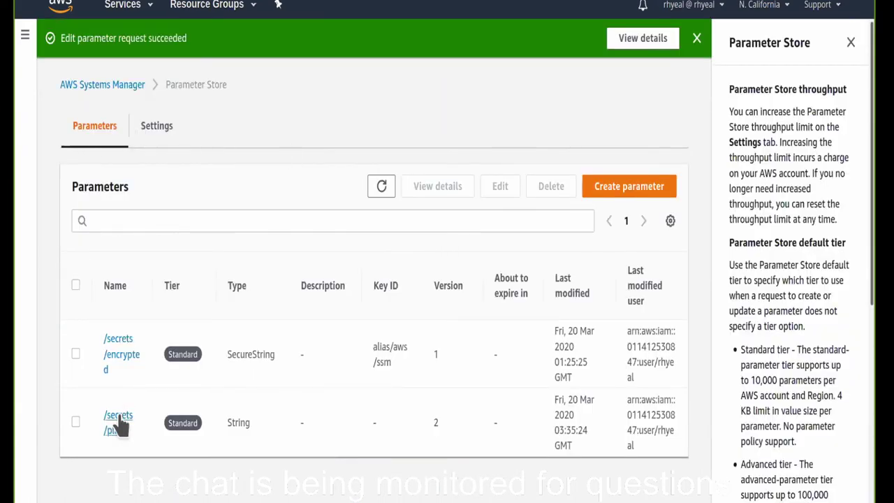
Review the newest version's value in the history of /secrets/plain, then return to its overview.
click(119, 422)
click(146, 141)
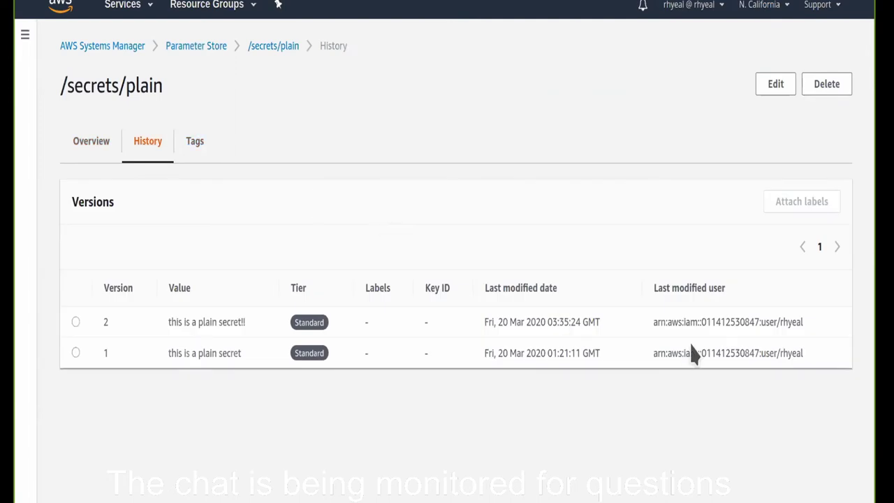
triple_click(169, 322)
click(294, 426)
click(90, 140)
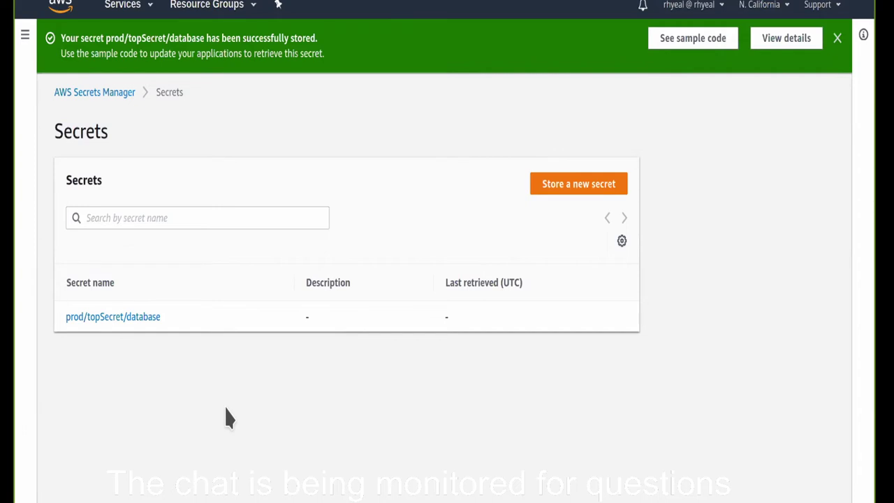
Open the prod/topSecret/database secret in Secrets Manager and check its secret name.
click(137, 318)
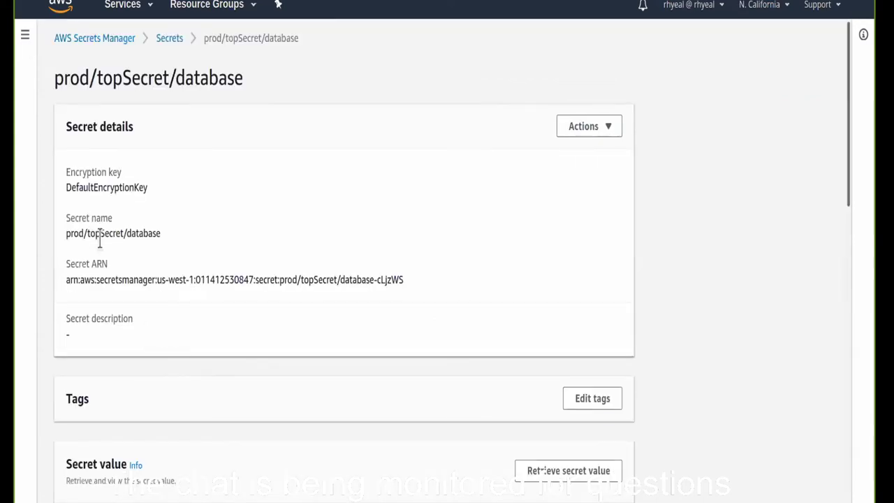
drag(67, 233, 216, 253)
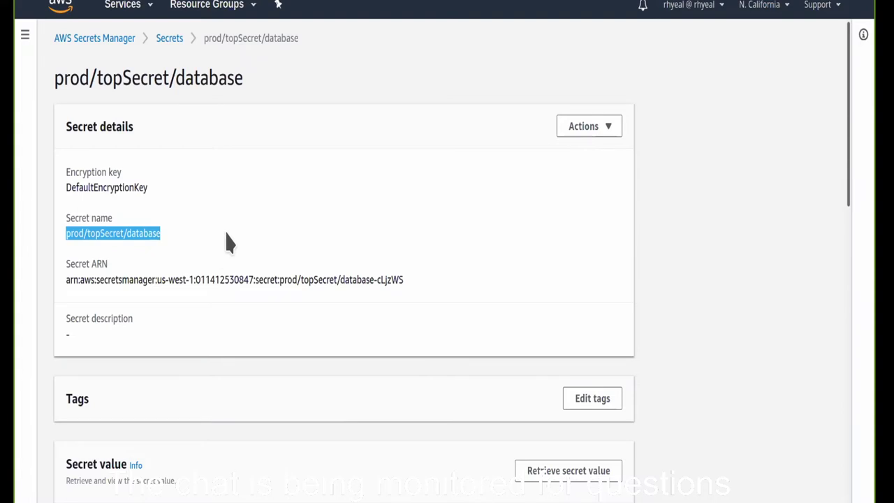
click(227, 237)
Retrieve the secret value of prod/topSecret/database and inspect its key and value pair.
scroll(226, 237, down, 3)
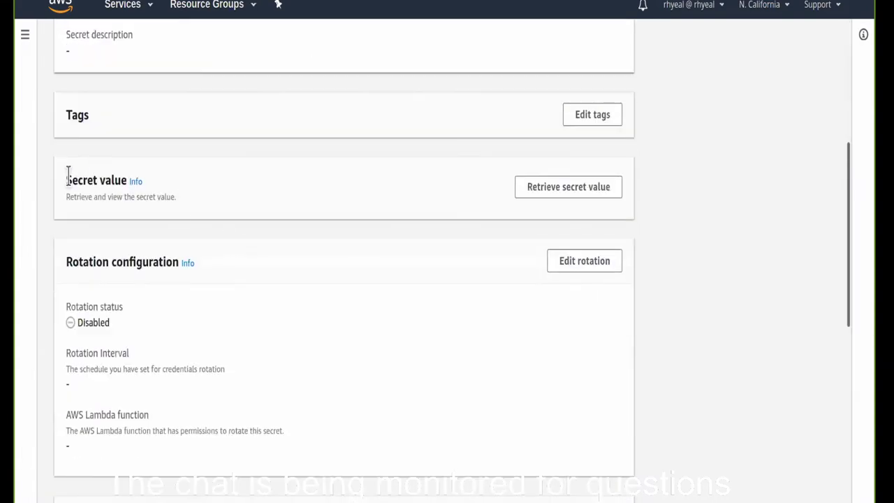
click(577, 196)
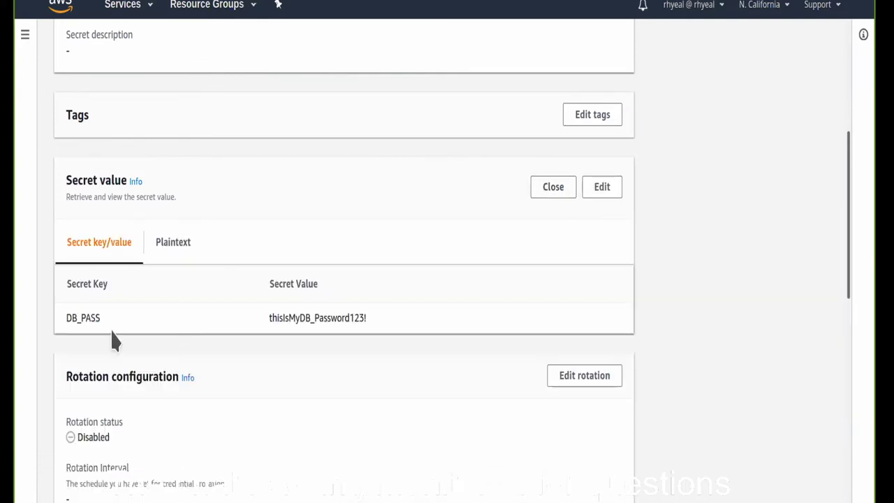
double_click(70, 317)
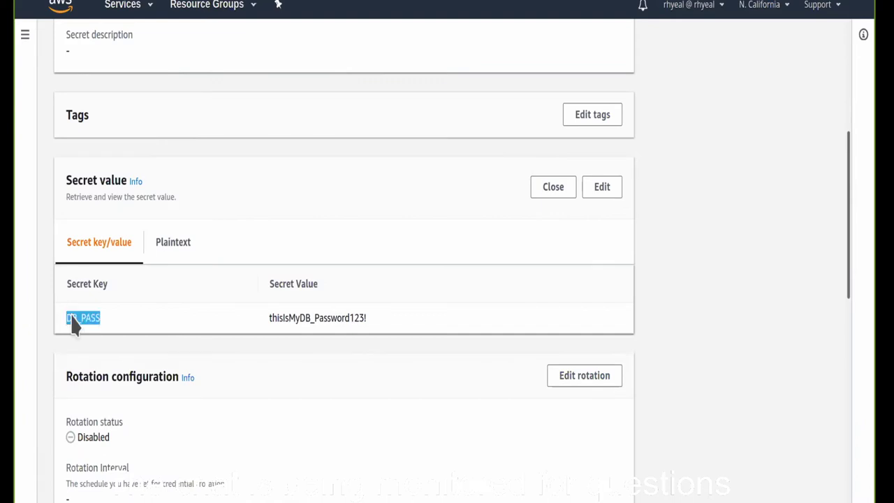
double_click(324, 319)
click(414, 327)
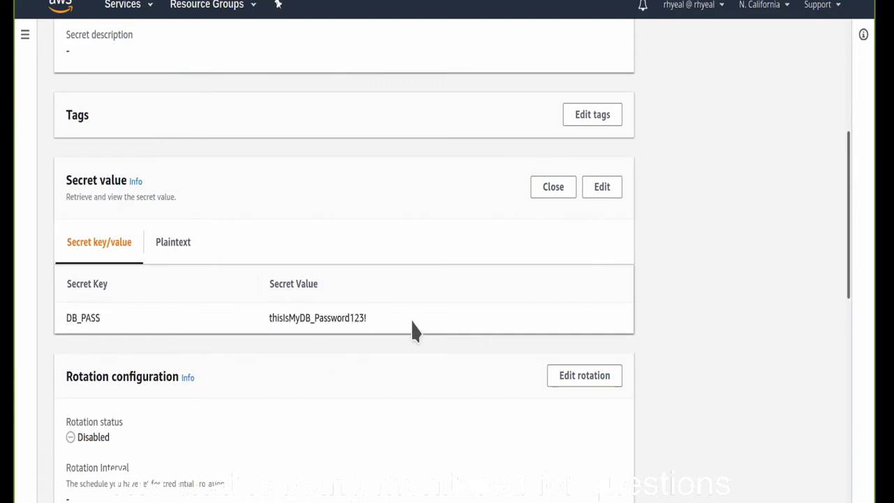
Check the rotation status in the secret's rotation configuration.
scroll(660, 332, down, 3)
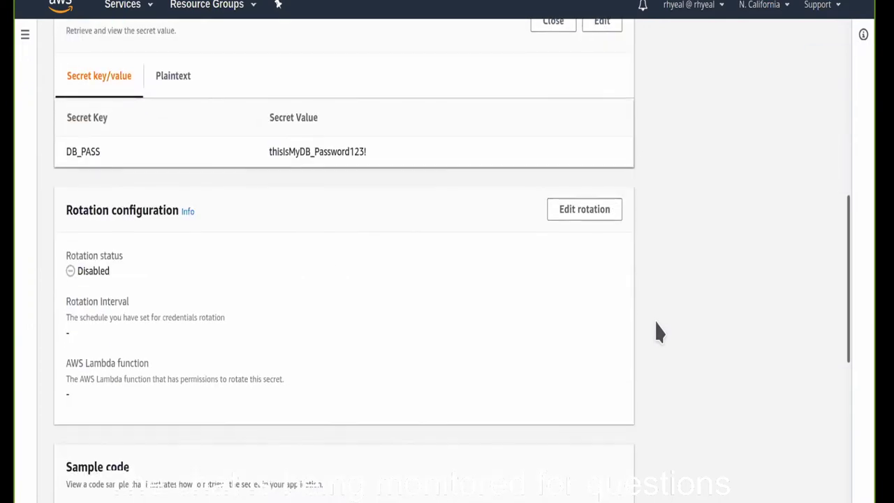
scroll(658, 331, down, 1)
double_click(90, 193)
click(165, 214)
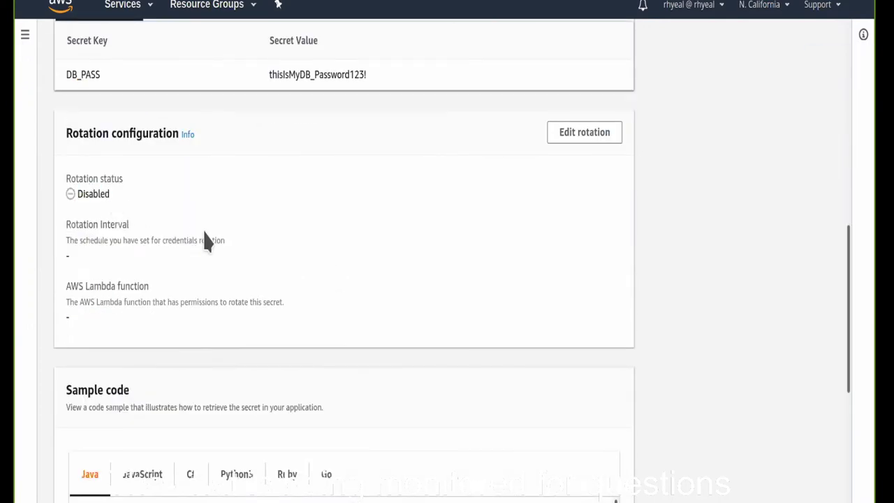
Start storing a new secret in Secrets Manager and review the form for RDS database credentials.
scroll(278, 262, up, 5)
scroll(278, 262, up, 2)
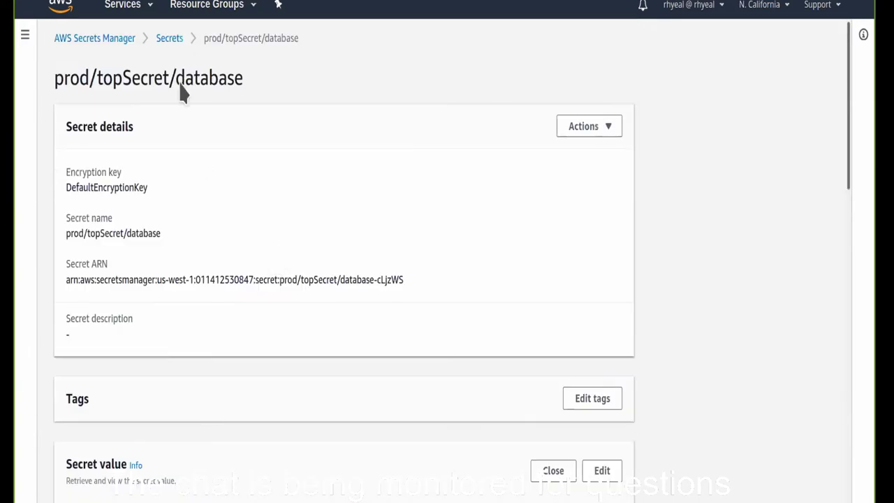
click(169, 40)
click(569, 135)
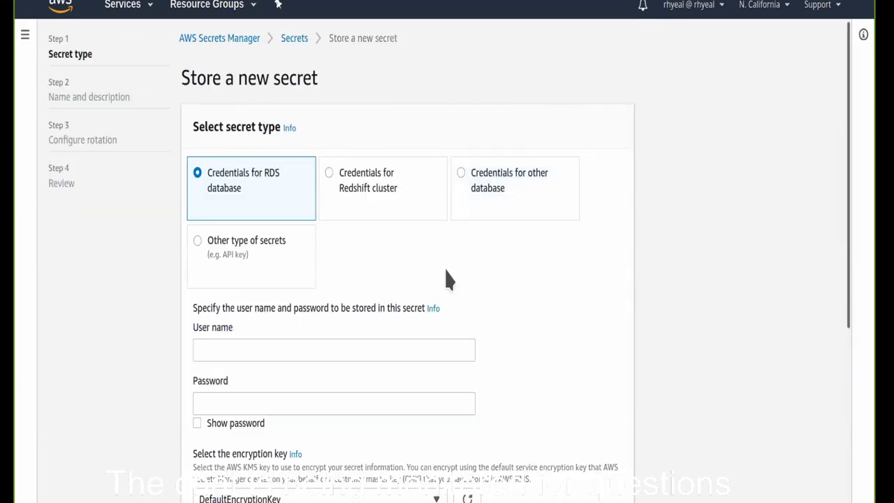
click(377, 213)
click(312, 210)
scroll(517, 341, down, 3)
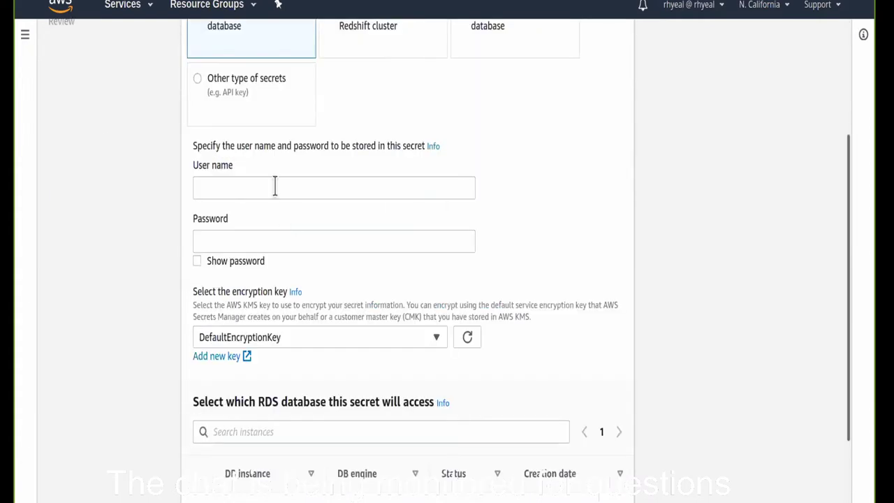
scroll(546, 294, down, 2)
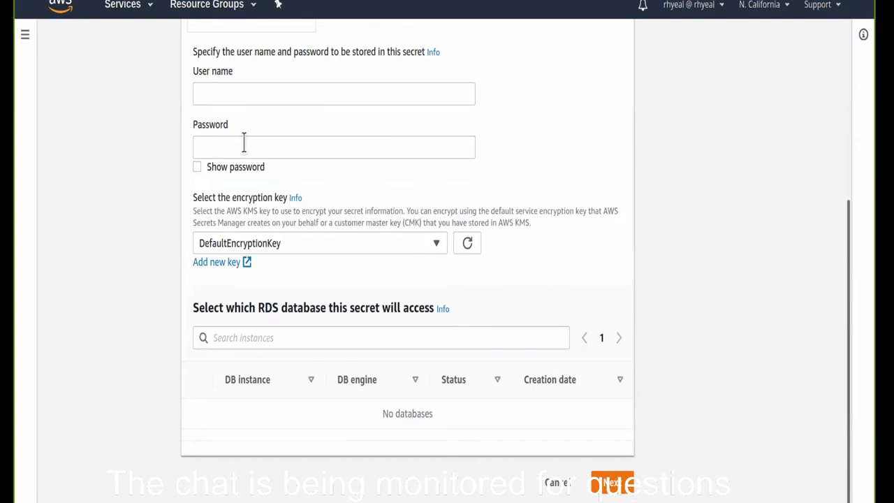
Try to continue with the RDS credentials left blank, and point out the Configure rotation stage of the wizard.
scroll(531, 237, up, 1)
scroll(547, 255, down, 1)
click(612, 483)
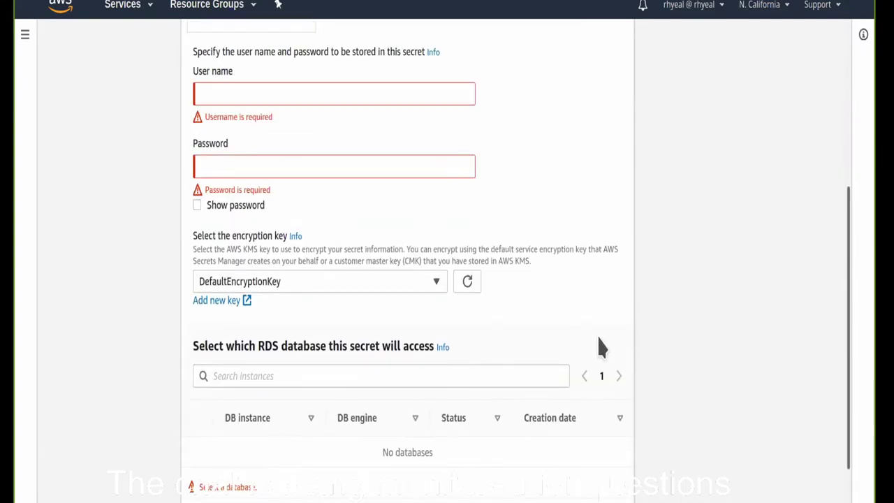
scroll(639, 359, up, 6)
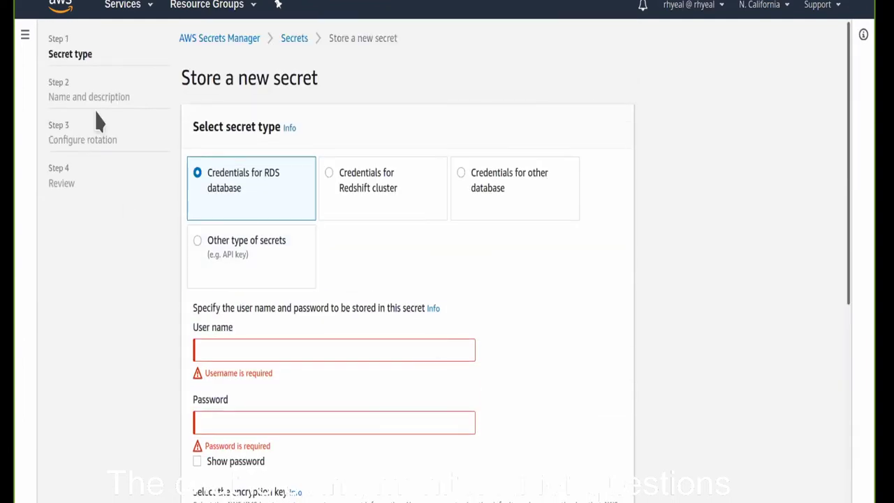
drag(56, 142, 138, 166)
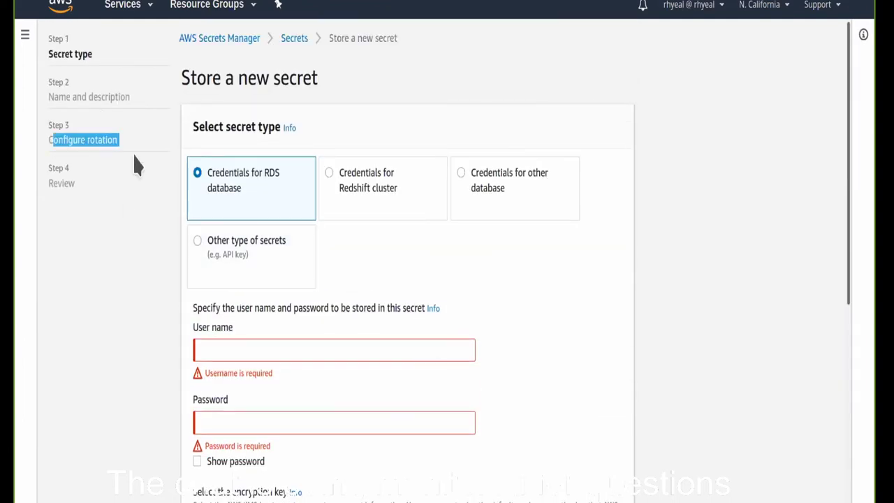
click(135, 323)
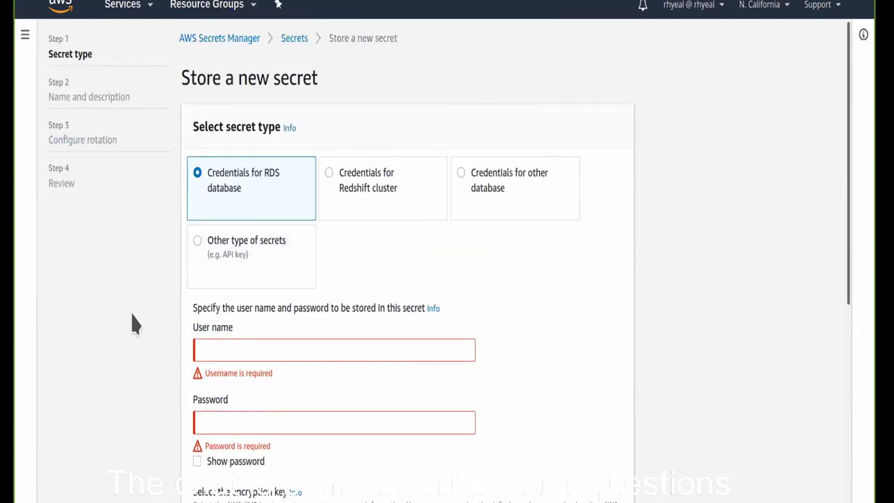
View the Secrets Manager overview page, then leave the new-secret wizard for the secrets list.
click(226, 42)
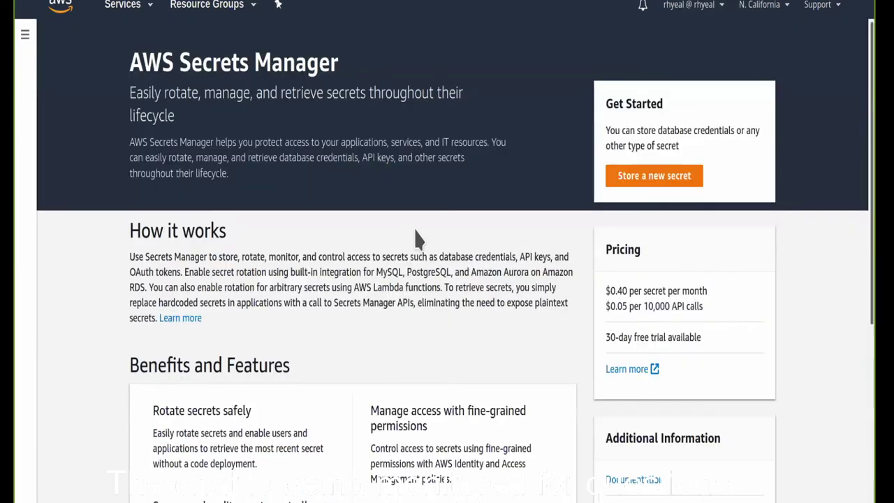
key(alt+Left)
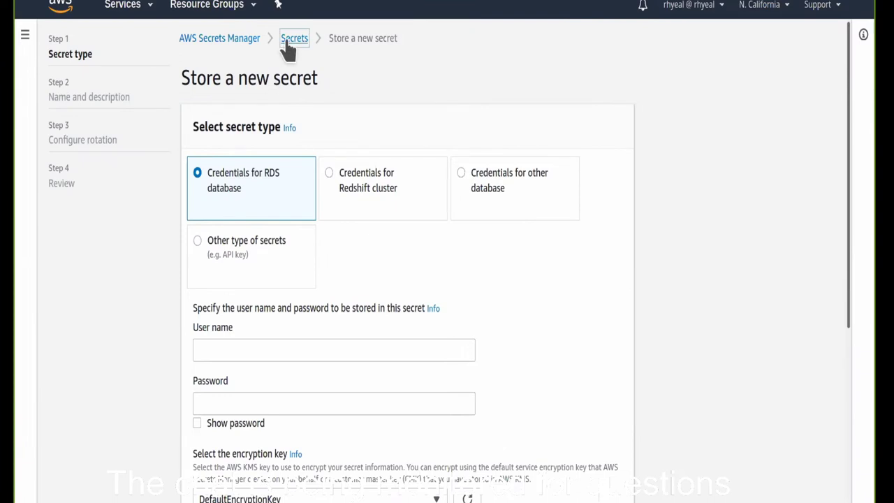
click(285, 40)
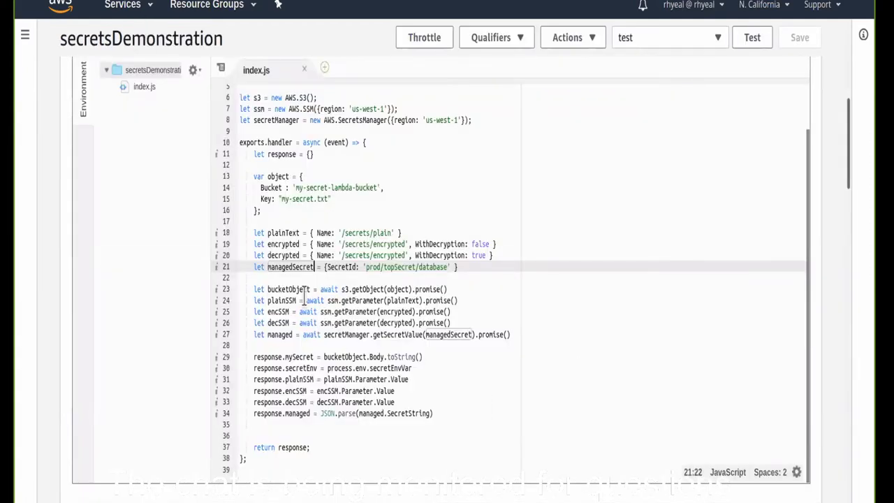
In index.js of the secretsDemonstration function, review the secret-fetching calls, the response assignments and the return statement.
drag(254, 289, 511, 335)
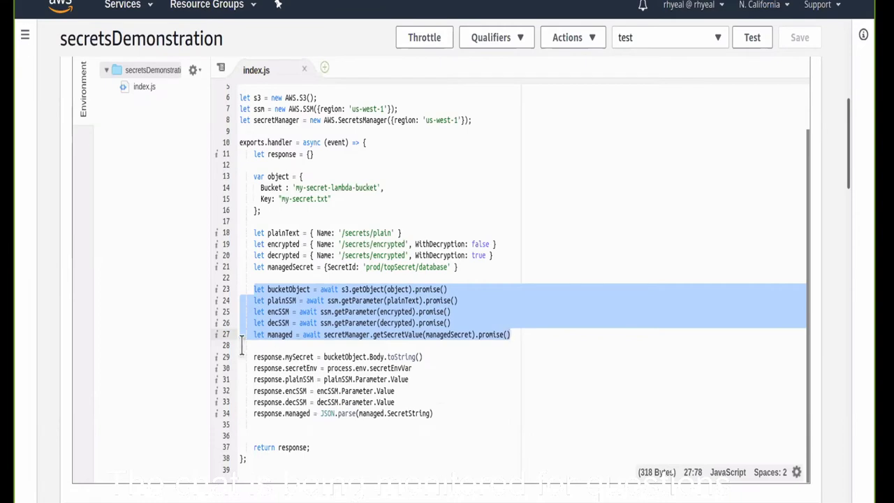
drag(253, 356, 285, 380)
drag(379, 407, 443, 414)
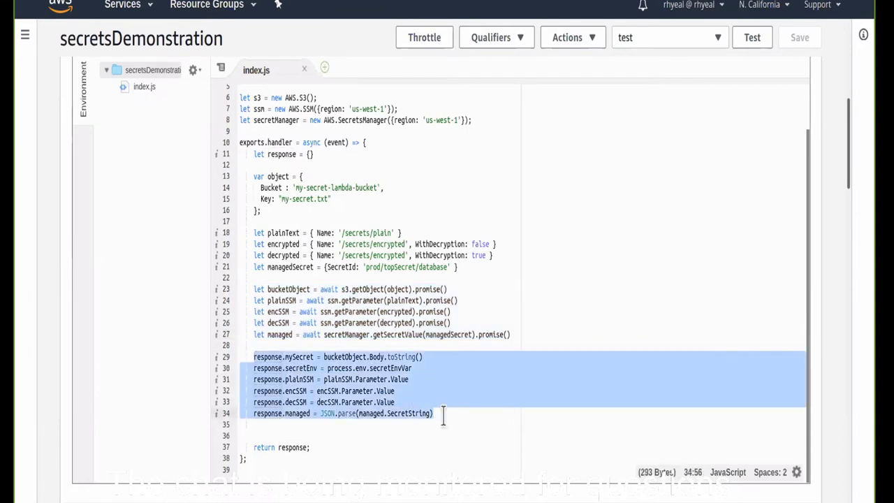
drag(314, 447, 252, 447)
click(348, 438)
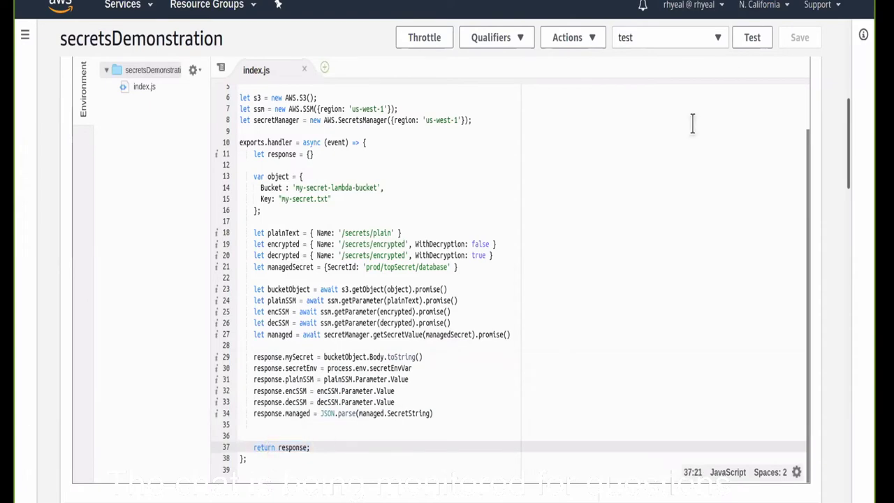
Run the secretsDemonstration function with the test event and inspect the mySecret value in the execution result.
click(749, 40)
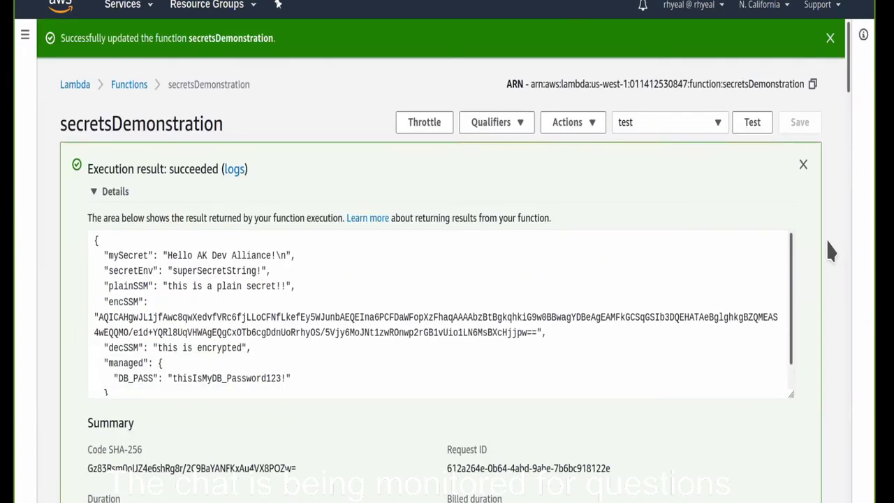
scroll(831, 252, down, 2)
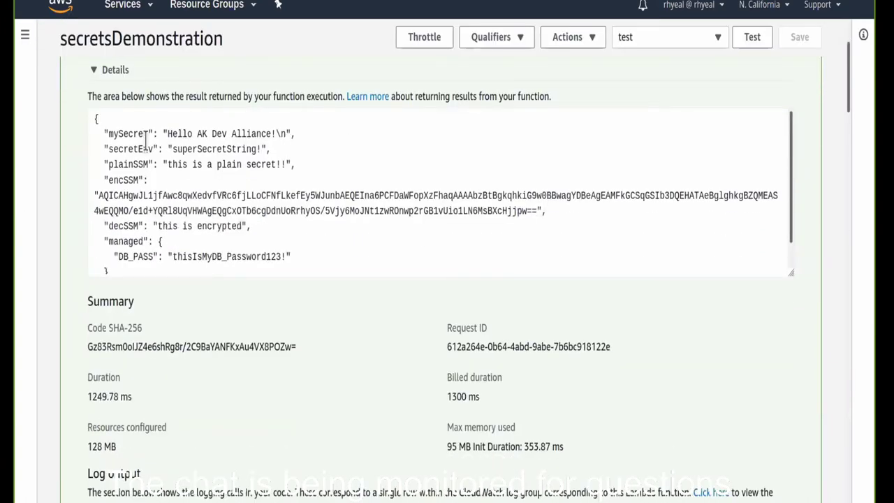
drag(99, 133, 295, 131)
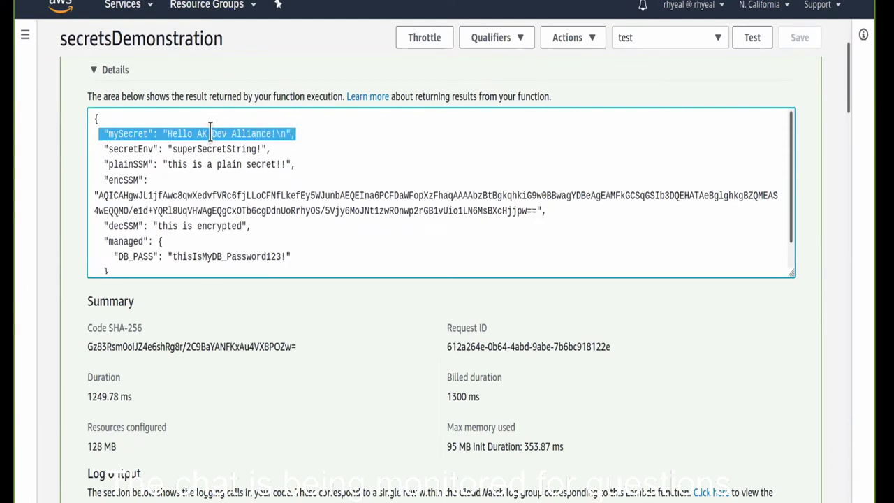
click(169, 133)
drag(168, 133, 286, 132)
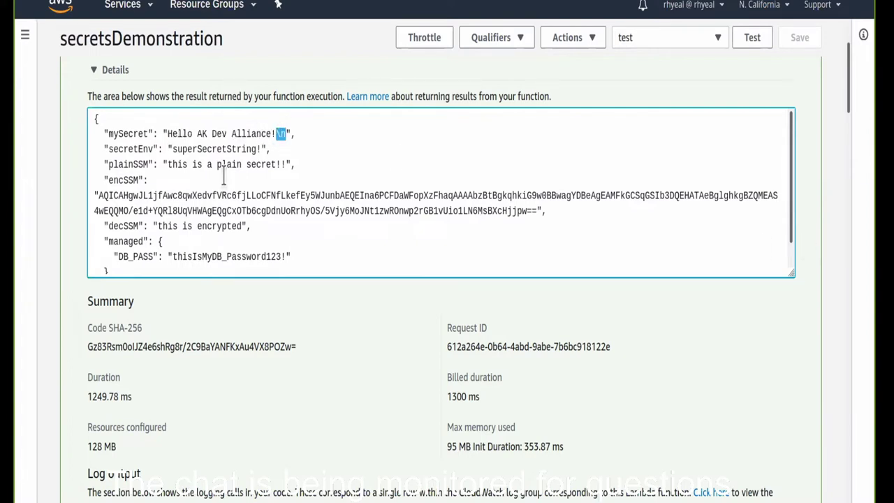
Compare the secretEnv value in the execution result with the function's secretEnvVar environment variable.
double_click(125, 149)
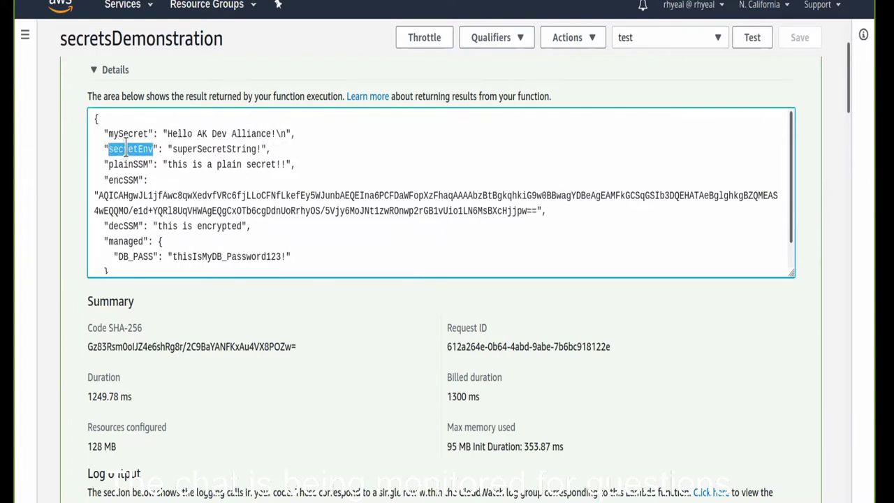
click(188, 149)
click(850, 105)
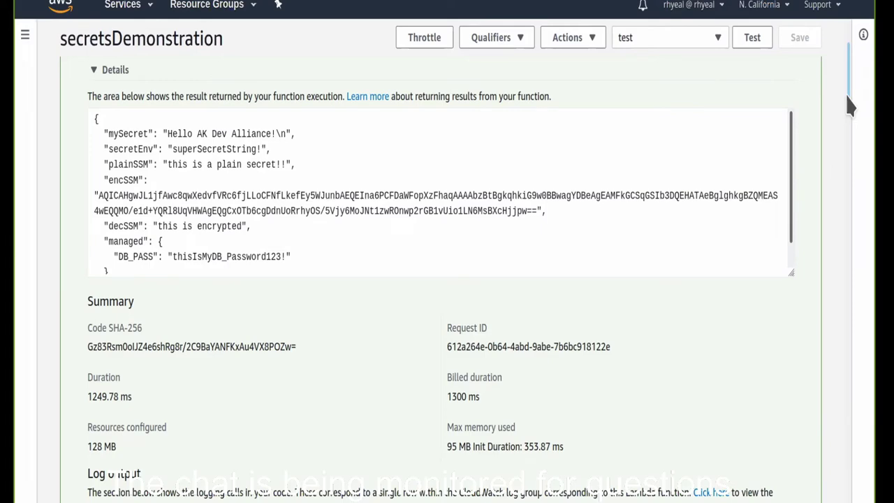
drag(850, 105, 853, 289)
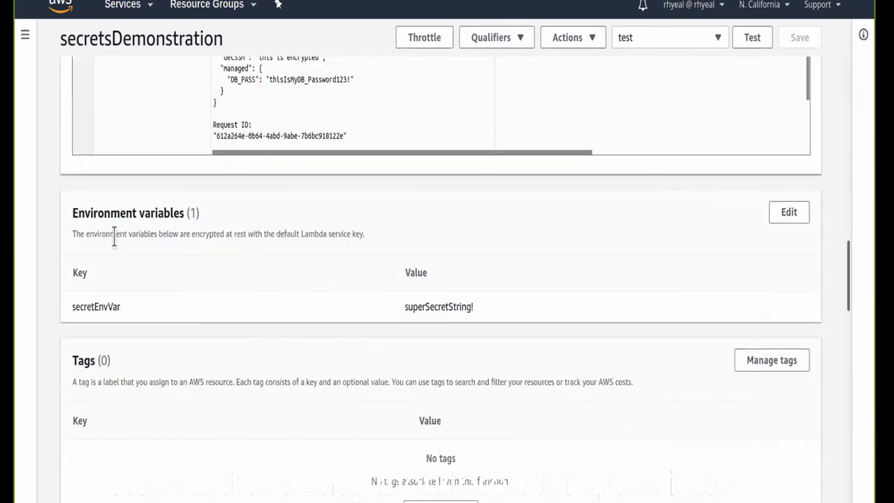
double_click(90, 213)
click(49, 306)
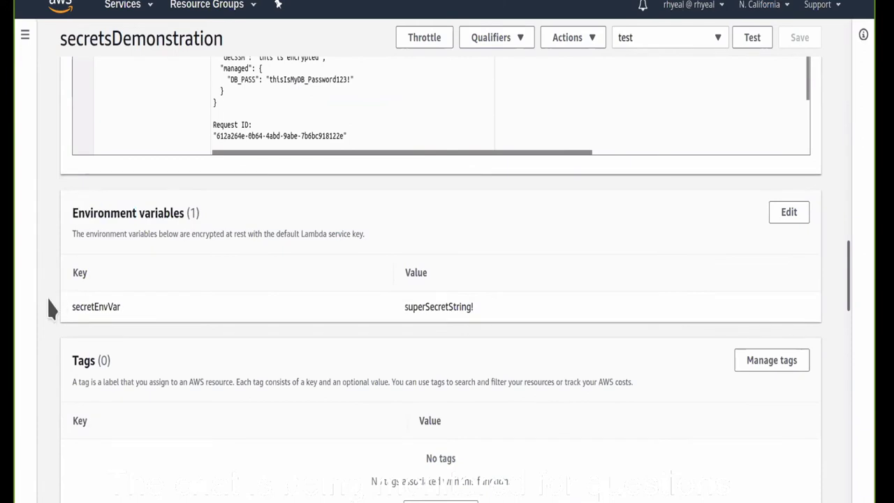
double_click(415, 305)
click(496, 320)
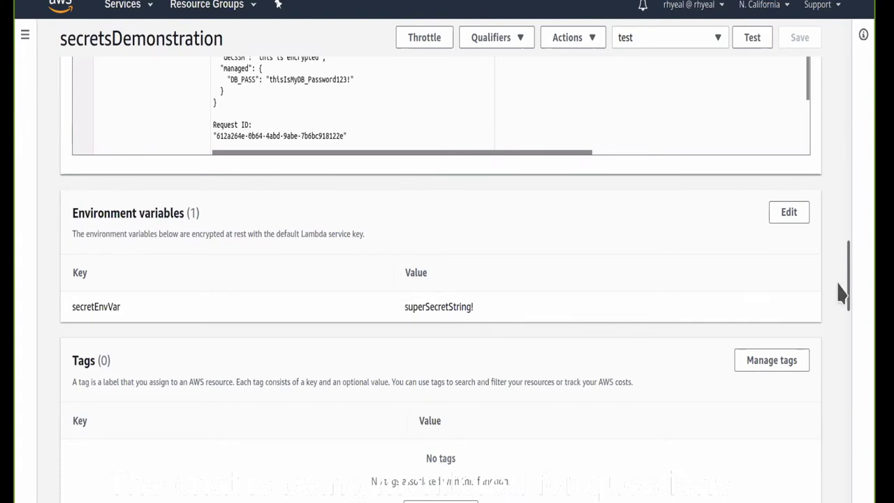
Check where index.js assigns process.env.secretEnvVar to the response, then return to the execution result.
drag(849, 289, 808, 288)
scroll(477, 293, down, 4)
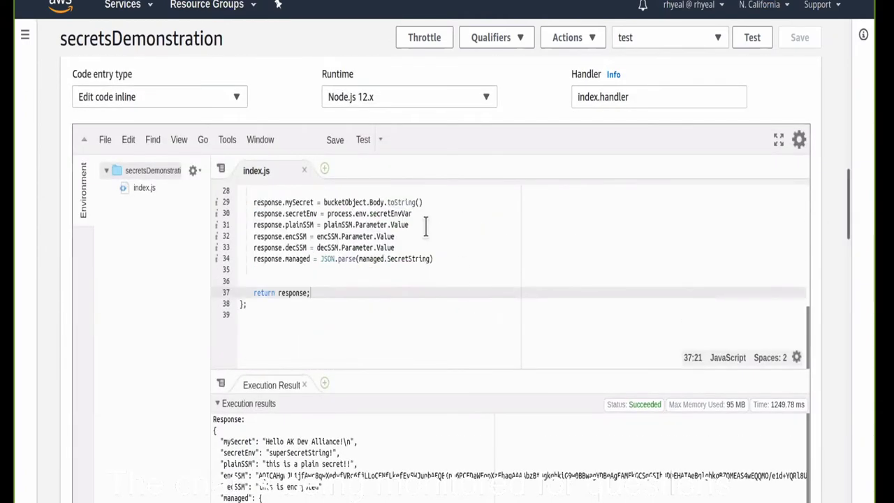
drag(412, 213, 319, 214)
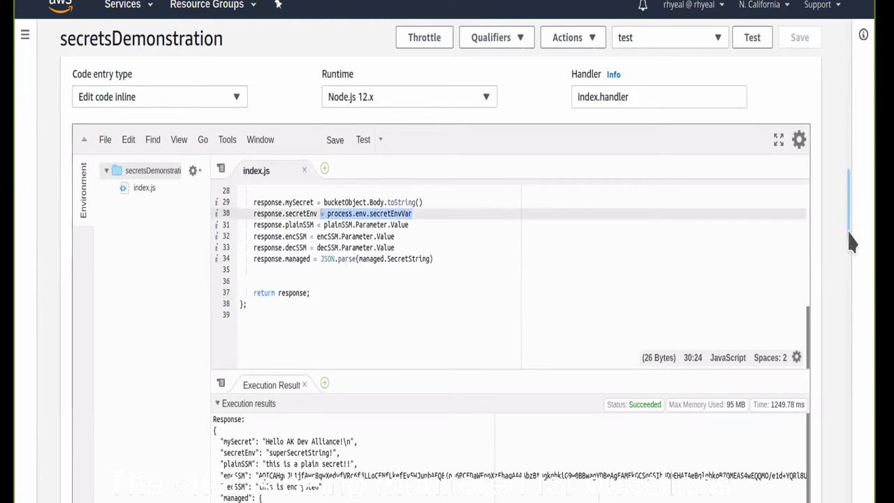
drag(858, 189, 860, 87)
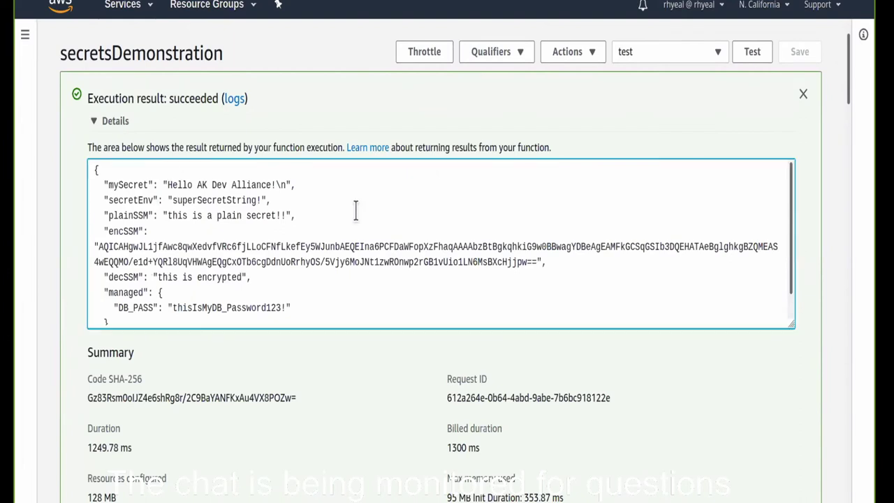